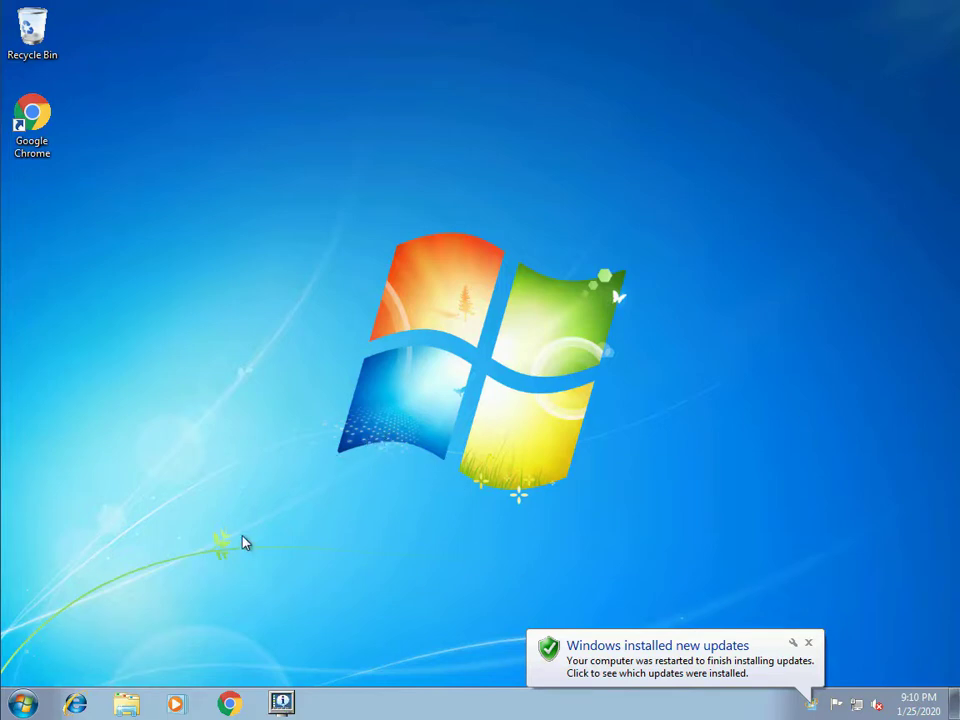
Step: Launch Chrome, move its window fully on screen, and search Google for 'windows 10 upgrade'
{"action": "left_click", "coordinate": [229, 700]}
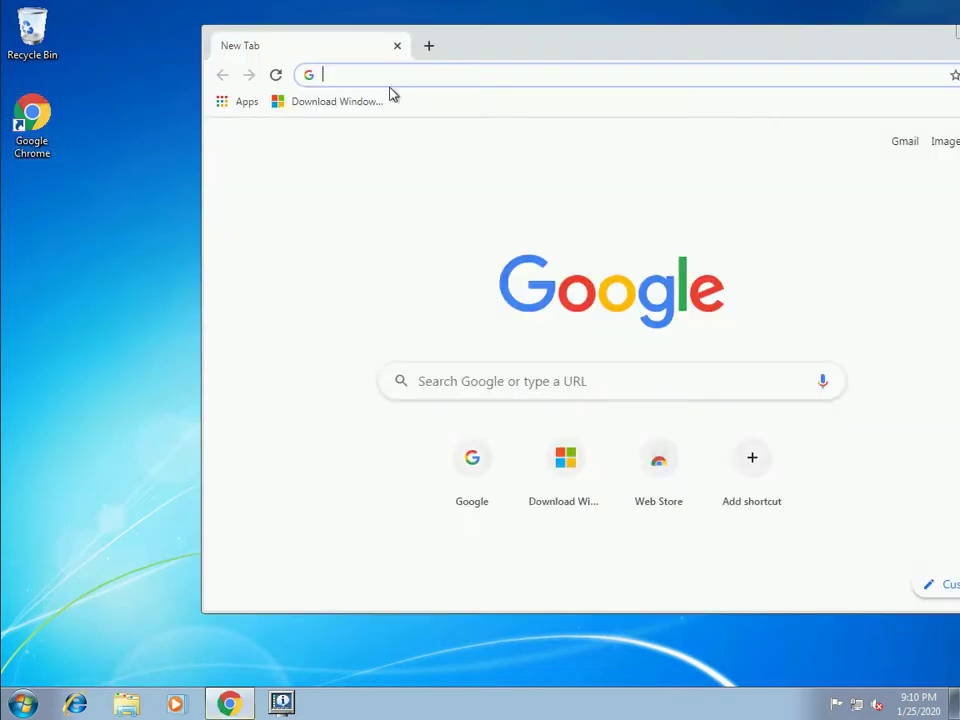
{"action": "left_click_drag", "start_coordinate": [470, 44], "coordinate": [416, 41]}
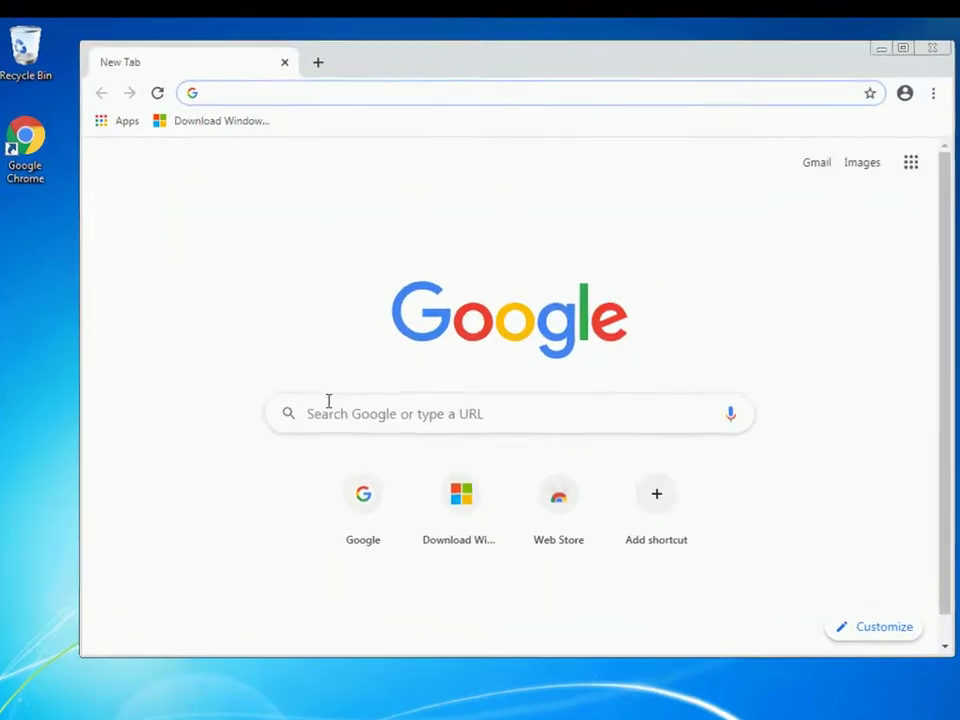
{"action": "left_click", "coordinate": [328, 401]}
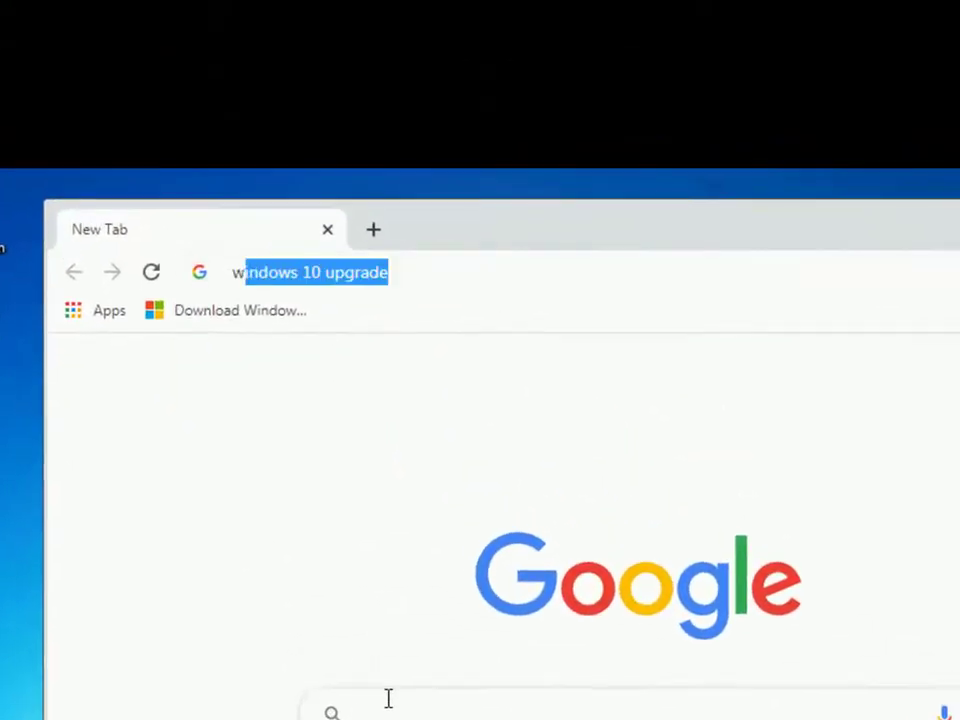
{"action": "type", "text": "windows 01"}
{"action": "key", "text": "BackSpace"}
{"action": "key", "text": "BackSpace"}
{"action": "type", "text": "109"}
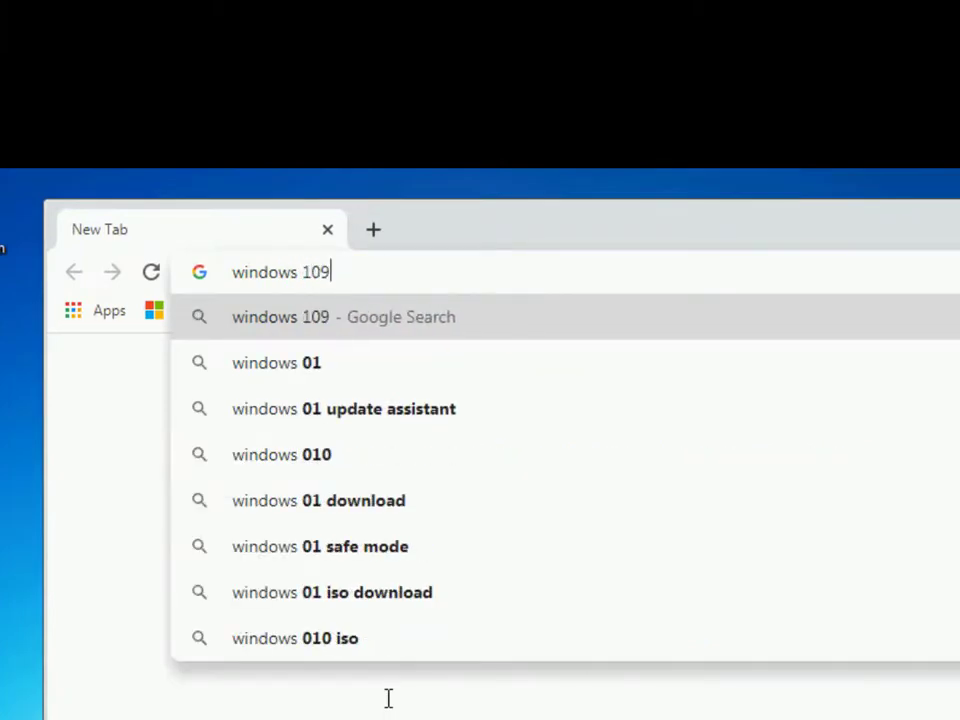
{"action": "key", "text": "BackSpace"}
{"action": "key", "text": "BackSpace"}
{"action": "type", "text": "upgrade"}
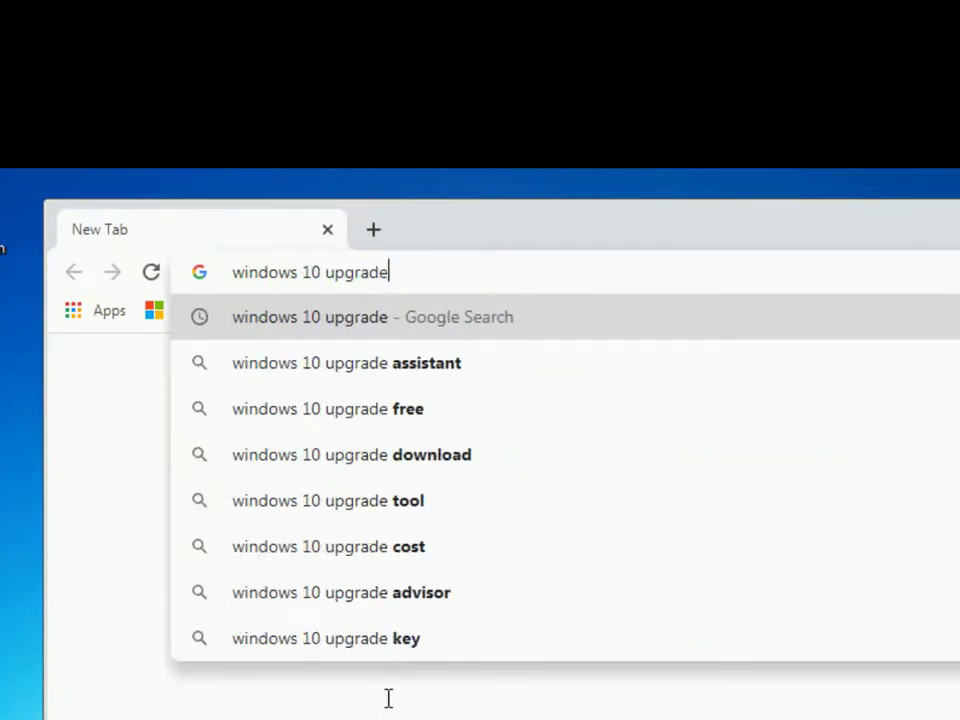
{"action": "key", "text": "Return"}
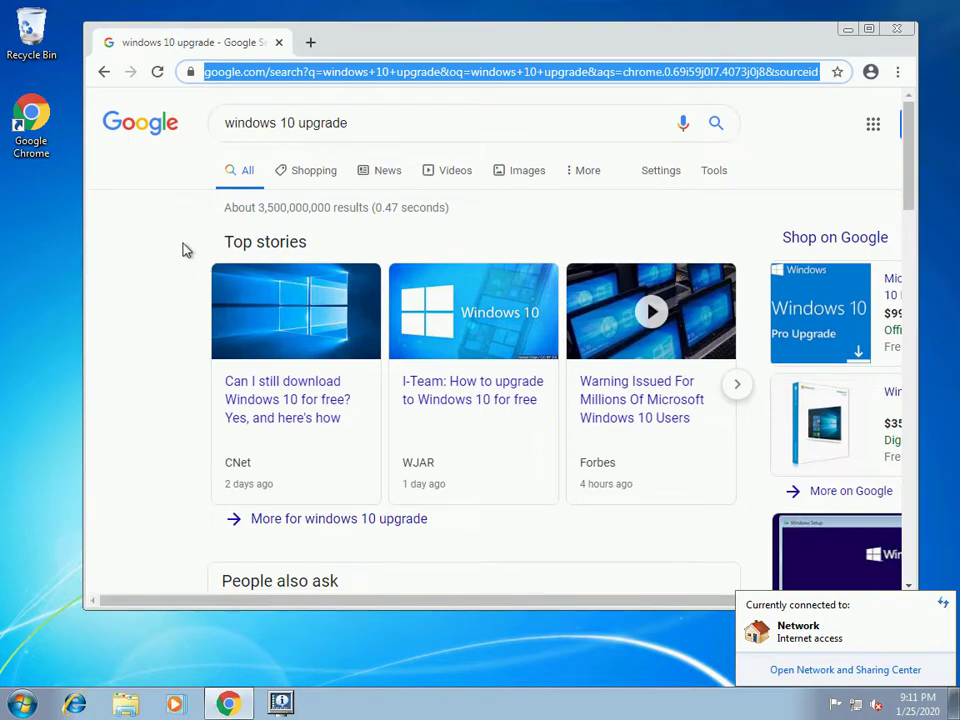
Step: Open Microsoft's 'Download Windows 10 Disc Image (ISO File)' page from the search results
{"action": "scroll", "coordinate": [184, 251], "scroll_direction": "down", "scroll_amount": 2}
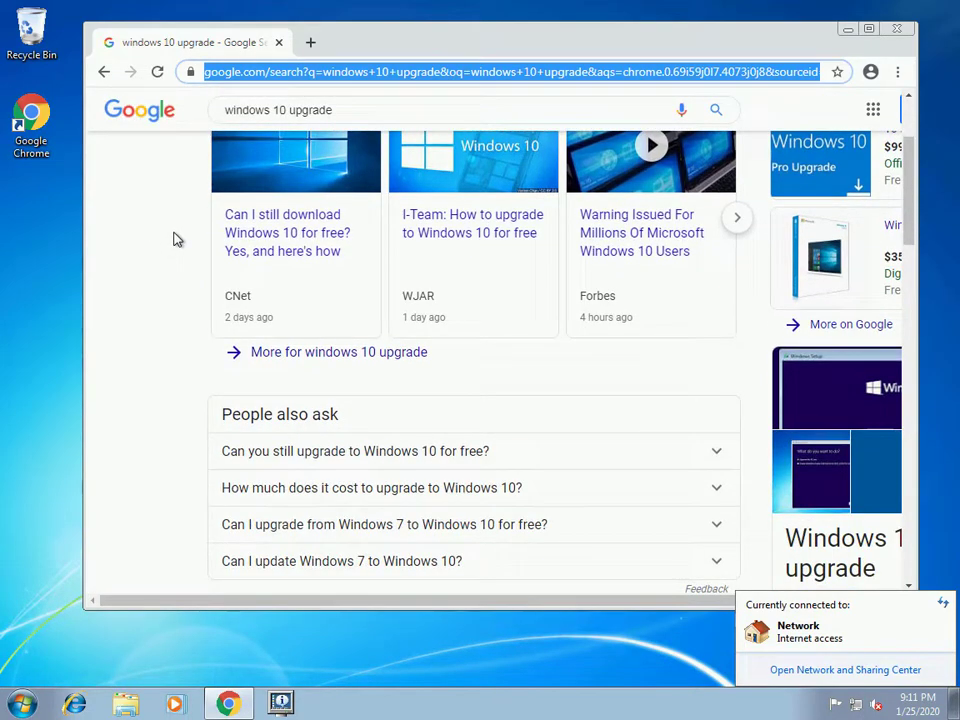
{"action": "scroll", "coordinate": [175, 239], "scroll_direction": "down", "scroll_amount": 3}
{"action": "scroll", "coordinate": [200, 280], "scroll_direction": "down", "scroll_amount": 1}
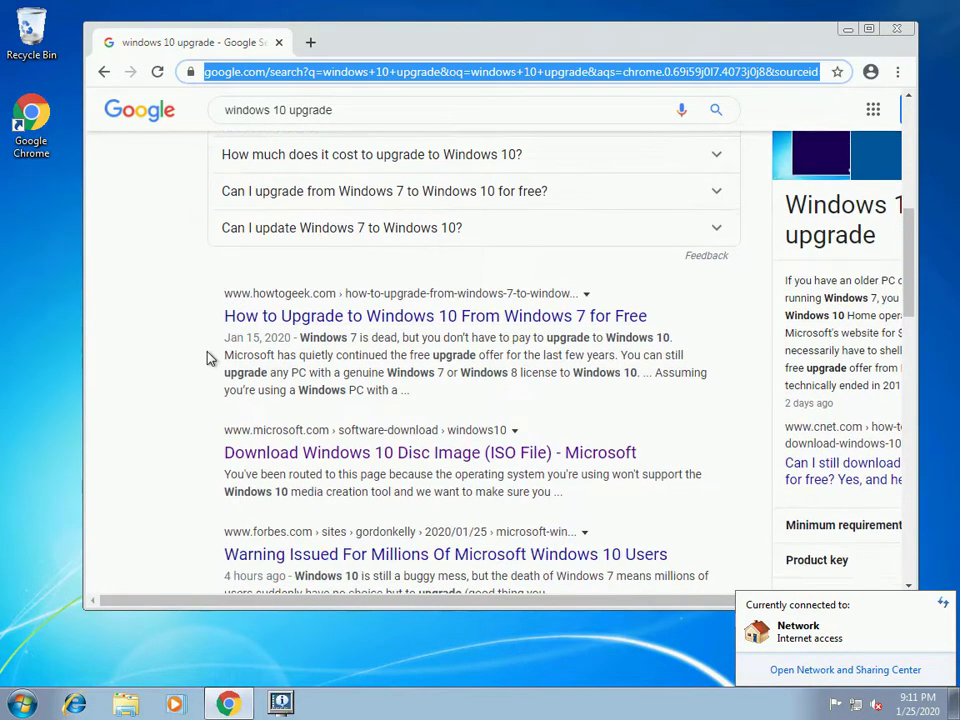
{"action": "scroll", "coordinate": [190, 380], "scroll_direction": "down", "scroll_amount": 2}
{"action": "left_click", "coordinate": [268, 290]}
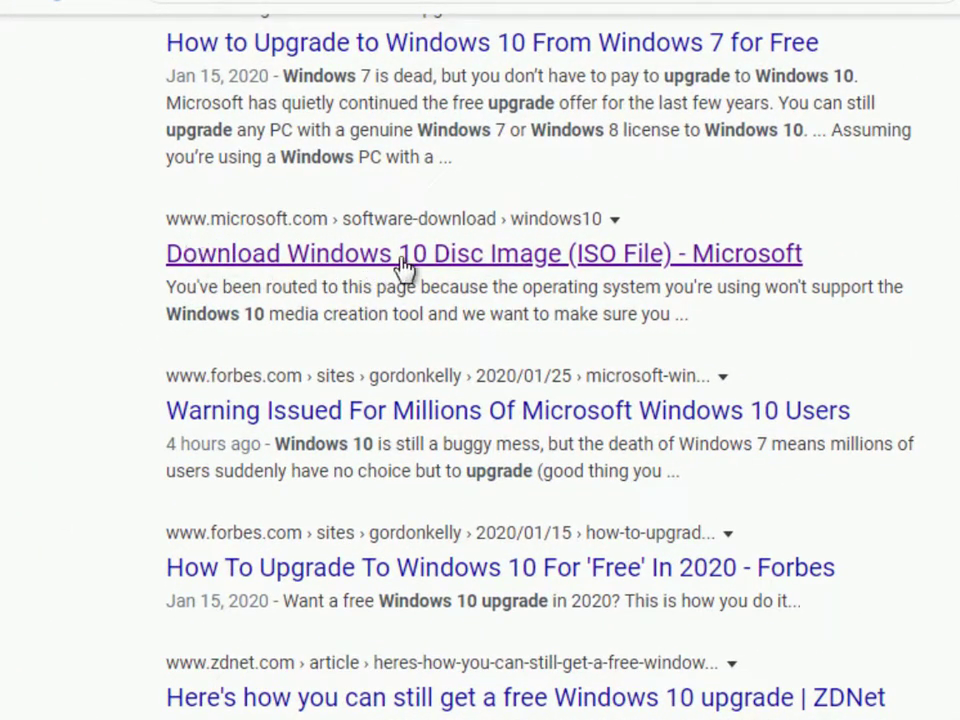
{"action": "left_click", "coordinate": [492, 260]}
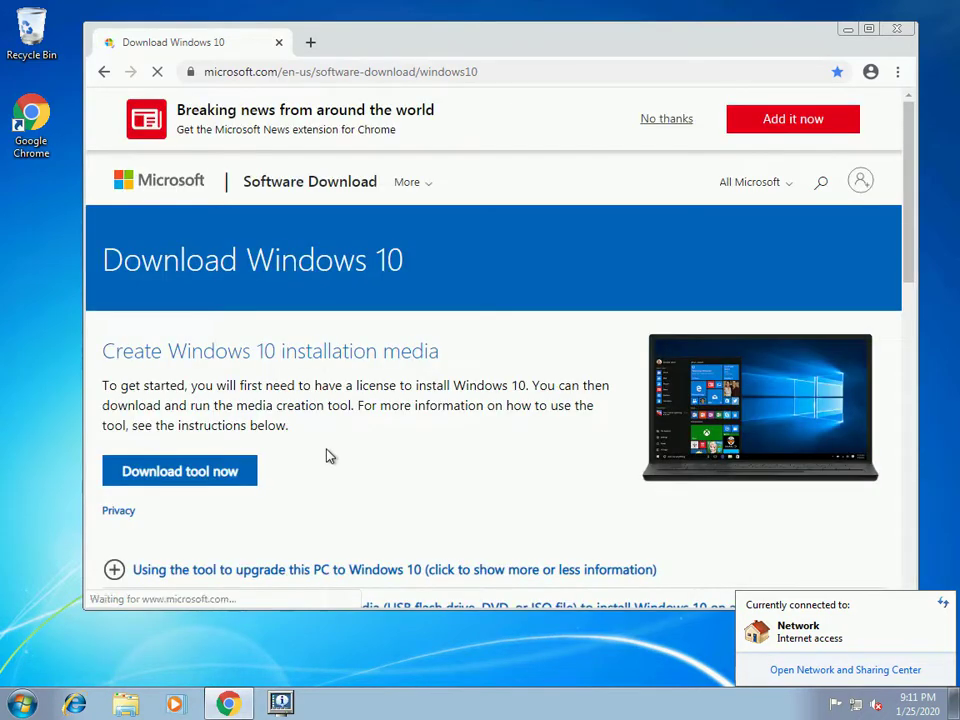
Step: Download the Windows 10 media creation tool and show MediaCreationTool1909 in the Downloads folder
{"action": "left_click", "coordinate": [191, 478]}
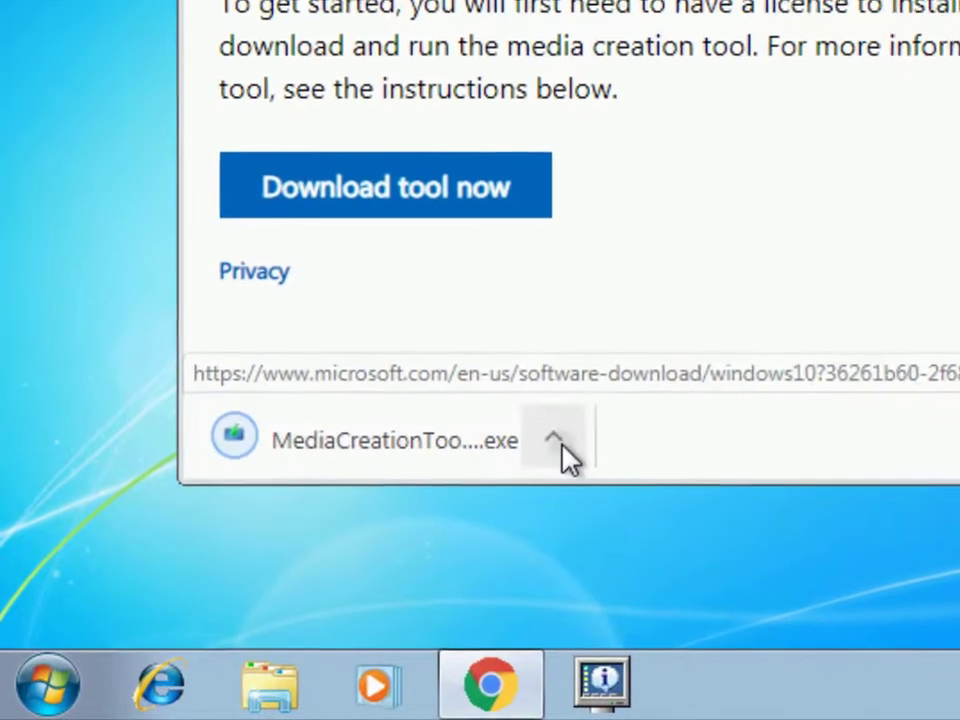
{"action": "left_click", "coordinate": [258, 588]}
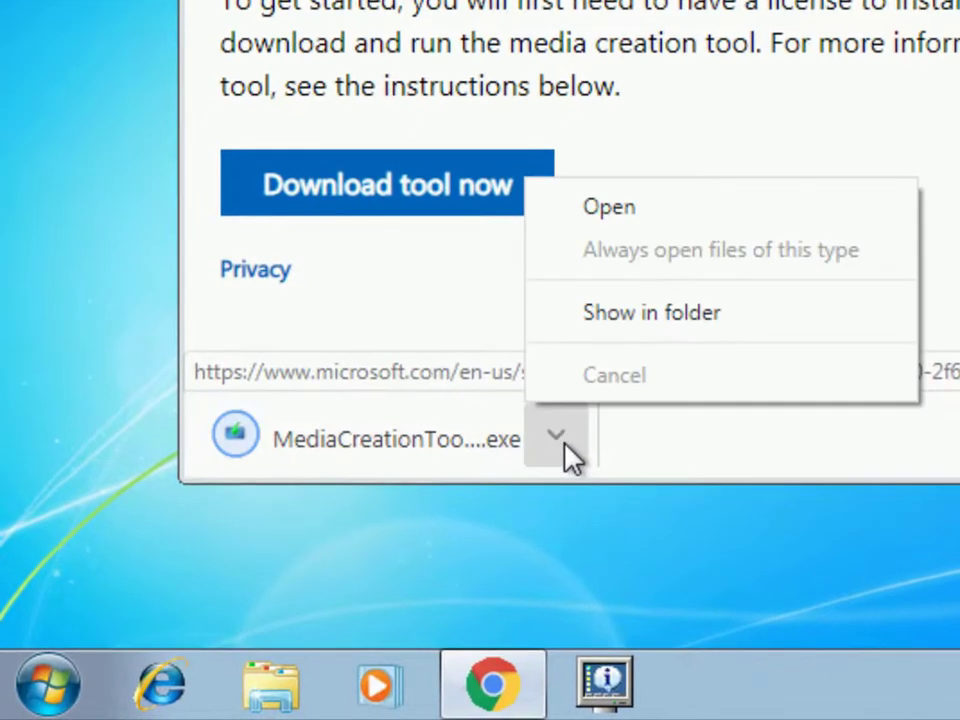
{"action": "left_click", "coordinate": [686, 86]}
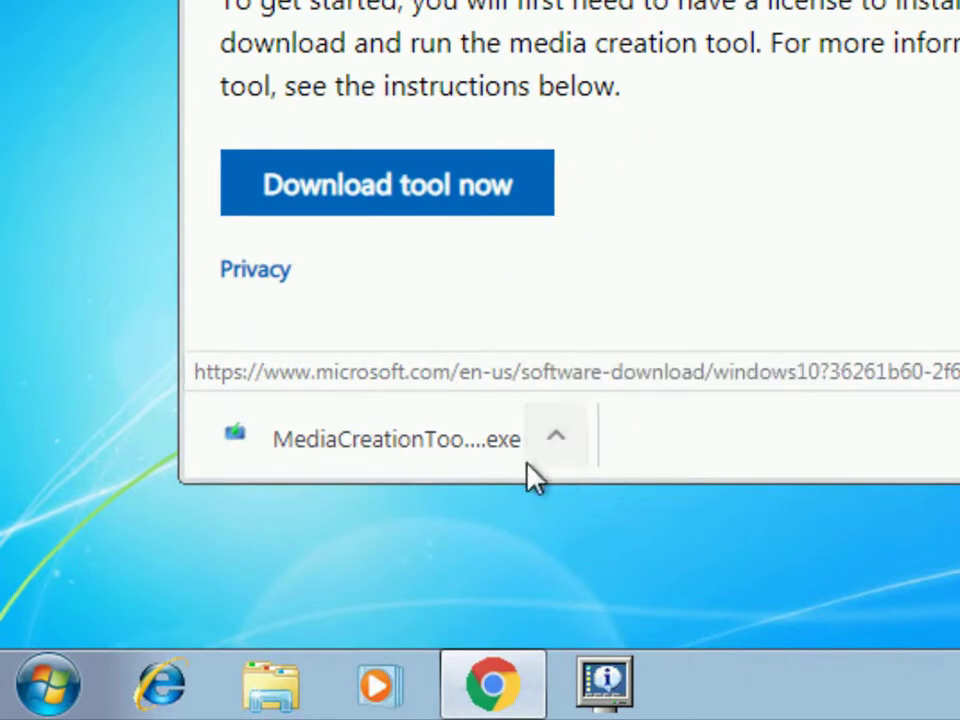
{"action": "right_click", "coordinate": [373, 463]}
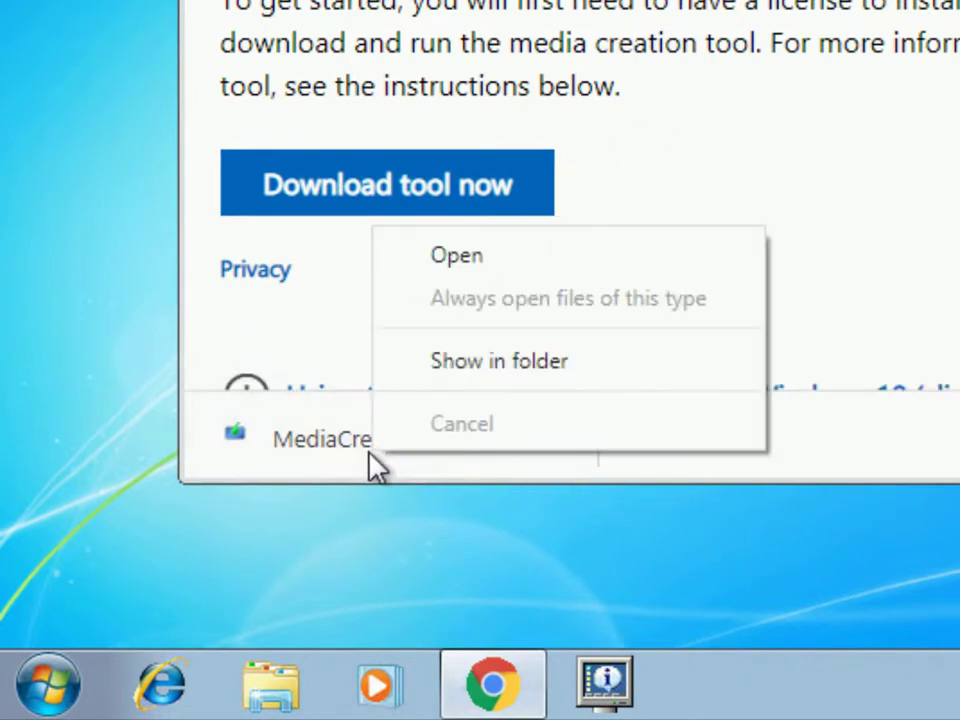
{"action": "left_click", "coordinate": [488, 374]}
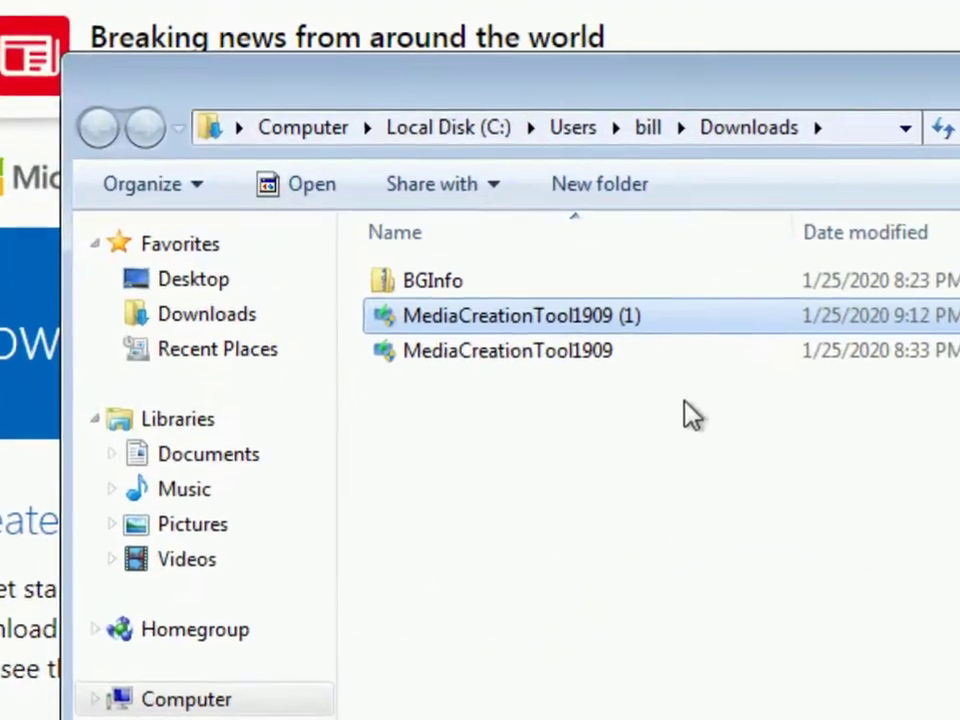
Step: Delete the duplicate MediaCreationTool1909 (1) file to the Recycle Bin
{"action": "mouse_move", "coordinate": [506, 371]}
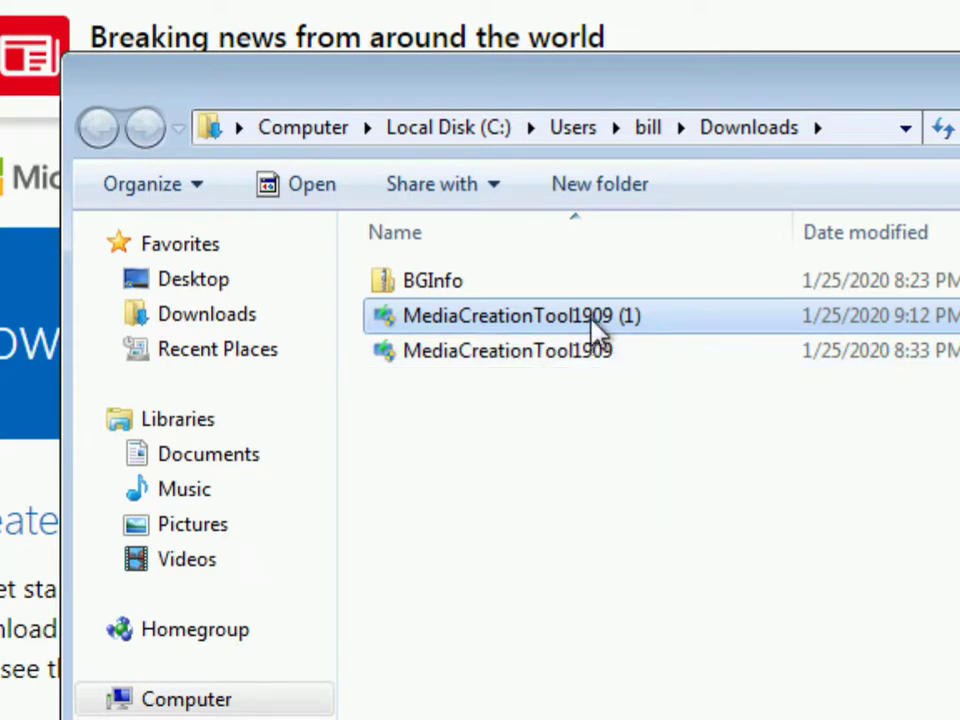
{"action": "right_click", "coordinate": [531, 321]}
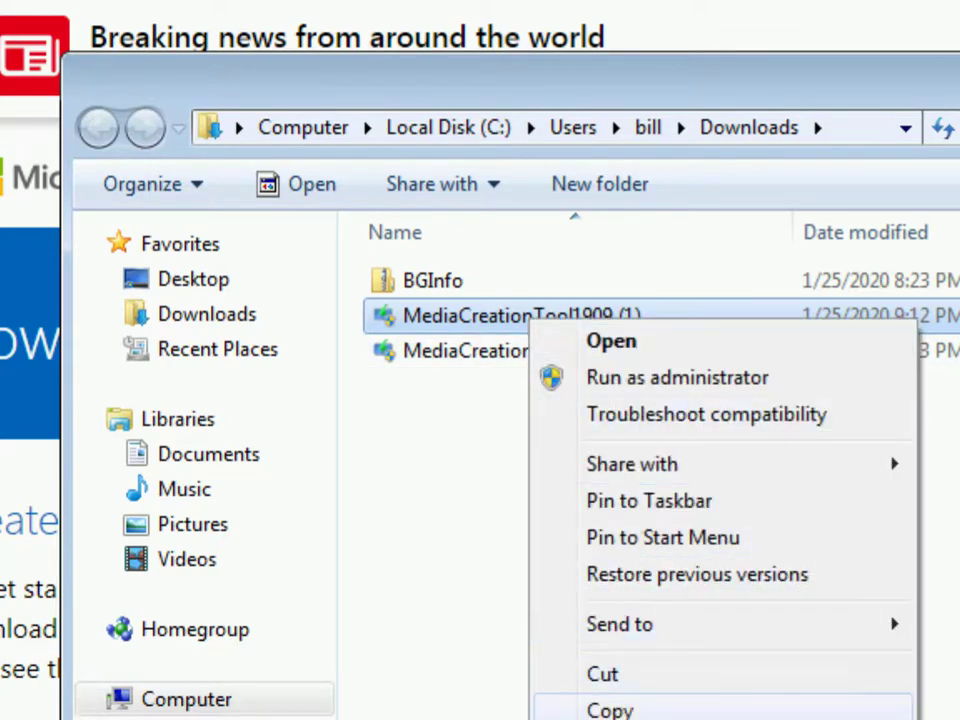
{"action": "left_click", "coordinate": [610, 710]}
{"action": "key", "text": "Delete"}
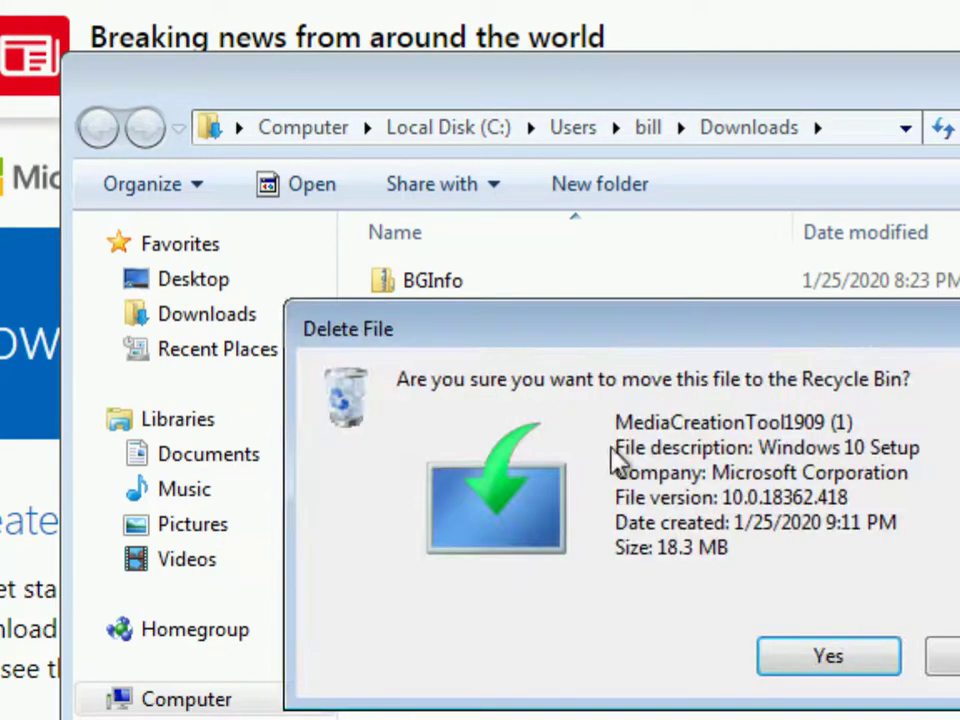
{"action": "left_click", "coordinate": [812, 660]}
Step: Run MediaCreationTool1909 and allow it through the UAC prompt
{"action": "mouse_move", "coordinate": [495, 321]}
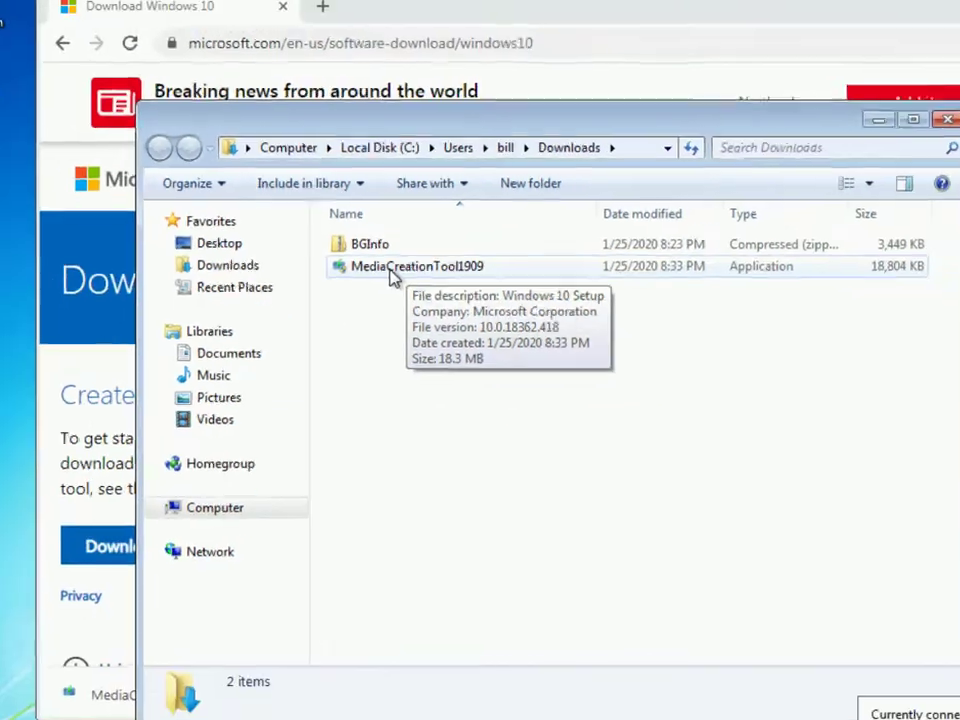
{"action": "double_click", "coordinate": [470, 318]}
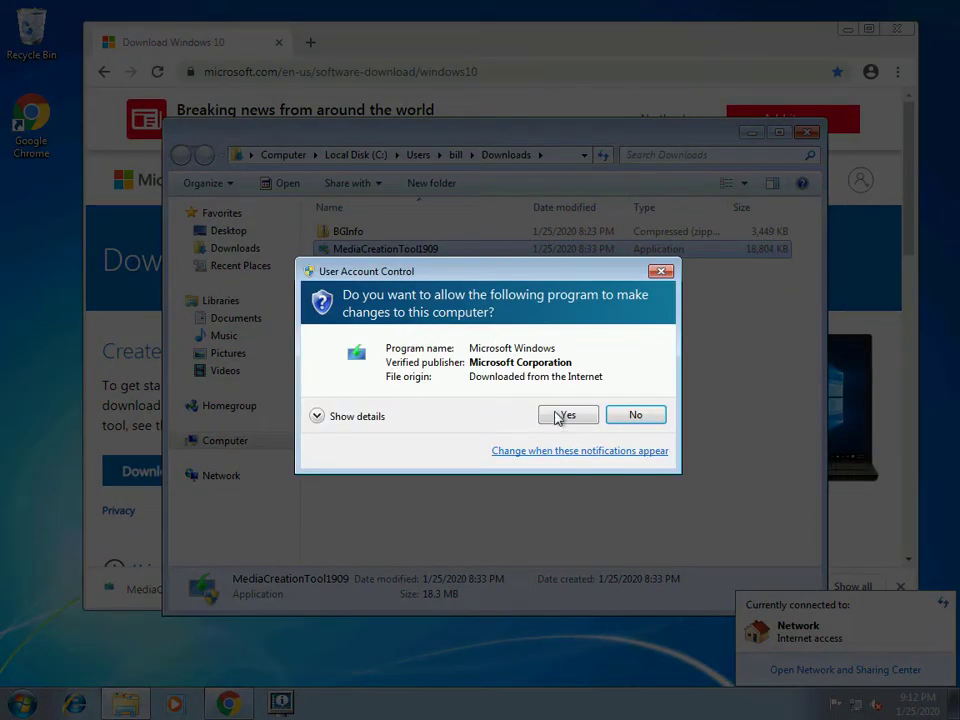
{"action": "left_click", "coordinate": [560, 414]}
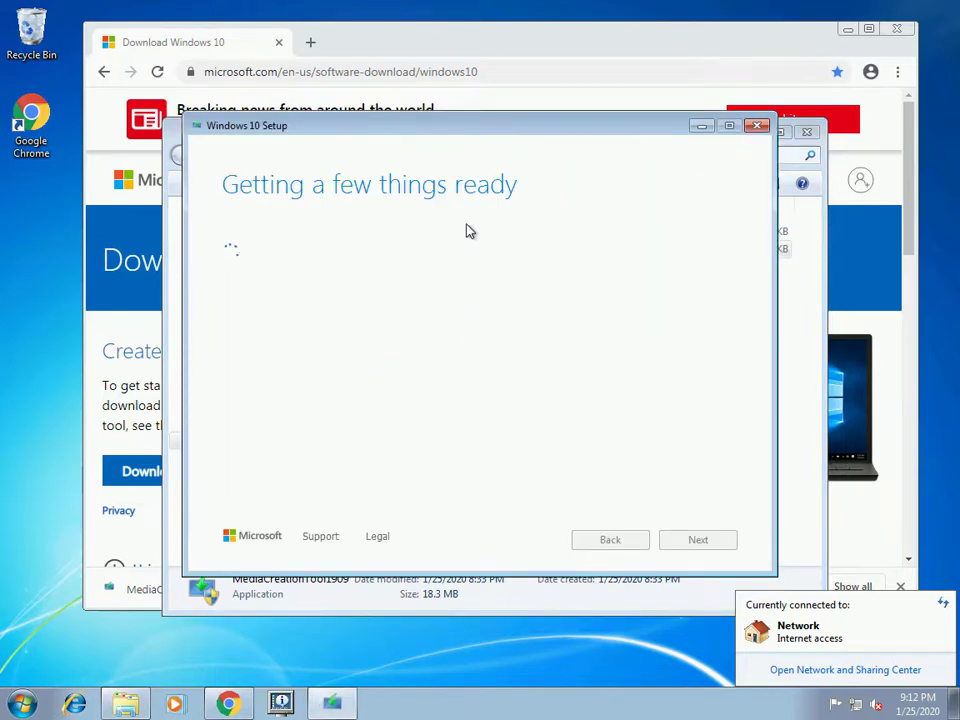
Step: Close the Downloads folder and Chrome windows, keeping the Setup window in view
{"action": "left_click_drag", "start_coordinate": [475, 135], "coordinate": [360, 208]}
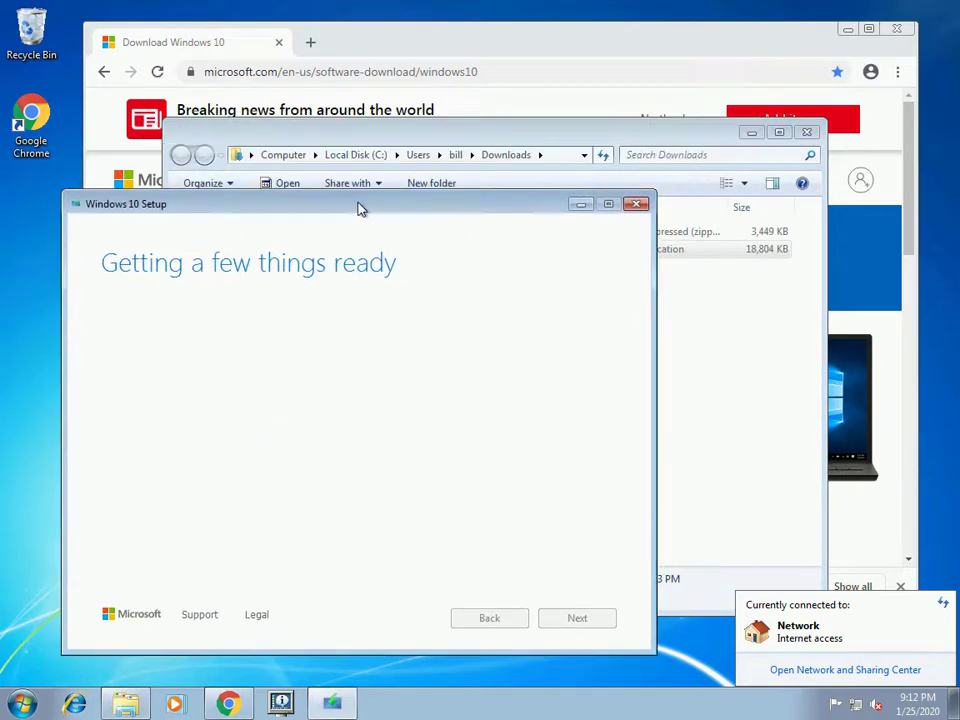
{"action": "left_click", "coordinate": [808, 135]}
{"action": "left_click", "coordinate": [560, 195]}
{"action": "left_click", "coordinate": [847, 29]}
{"action": "left_click_drag", "start_coordinate": [401, 216], "coordinate": [465, 122]}
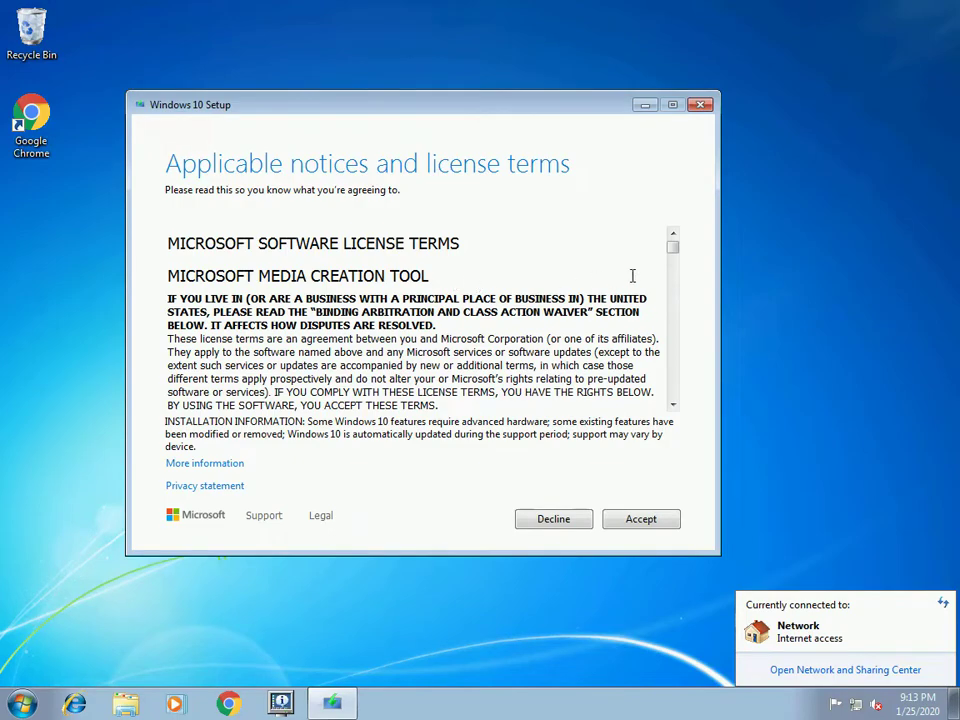
Step: Scroll to the end of the Media Creation Tool license terms and accept them
{"action": "left_click_drag", "start_coordinate": [672, 248], "coordinate": [671, 401]}
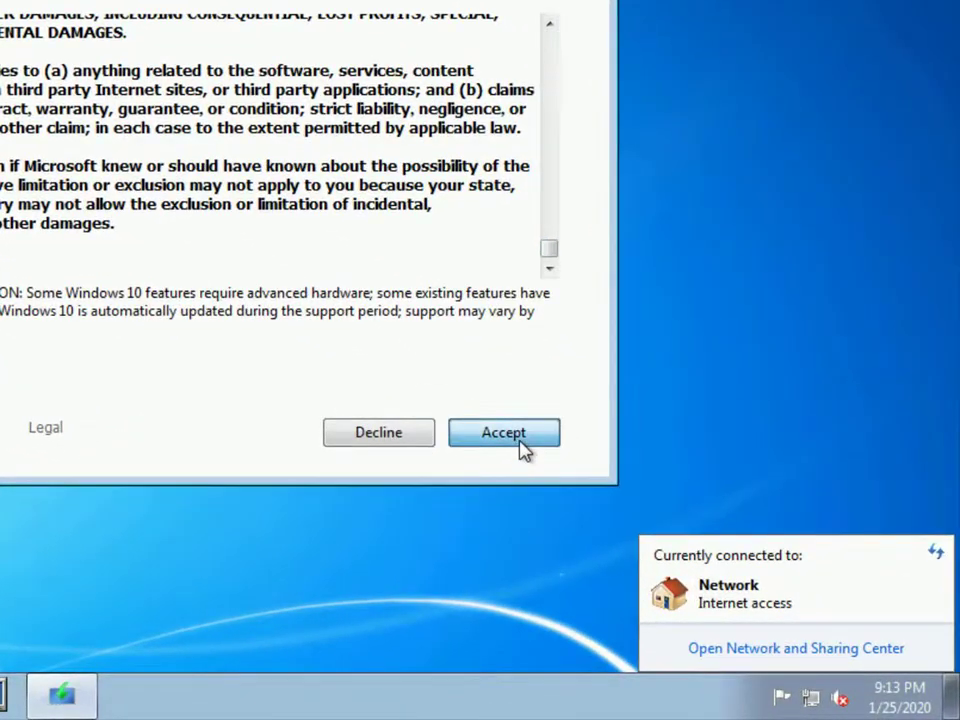
{"action": "left_click", "coordinate": [647, 522]}
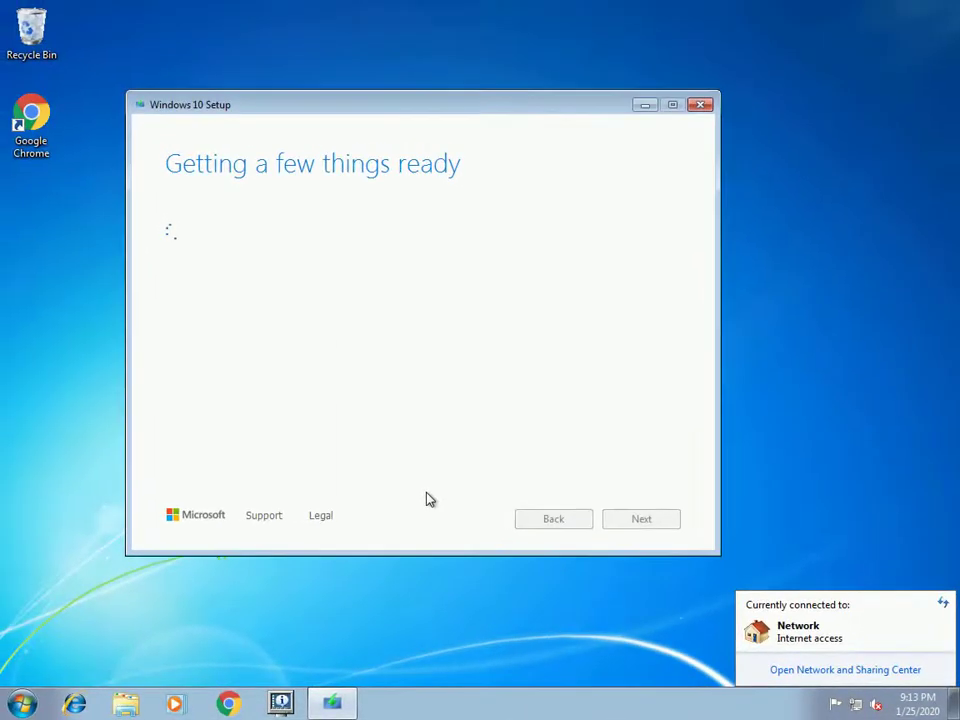
{"action": "mouse_move", "coordinate": [381, 114]}
{"action": "left_mouse_down"}
{"action": "mouse_move", "coordinate": [411, 118]}
{"action": "mouse_move", "coordinate": [380, 115]}
{"action": "left_mouse_up"}
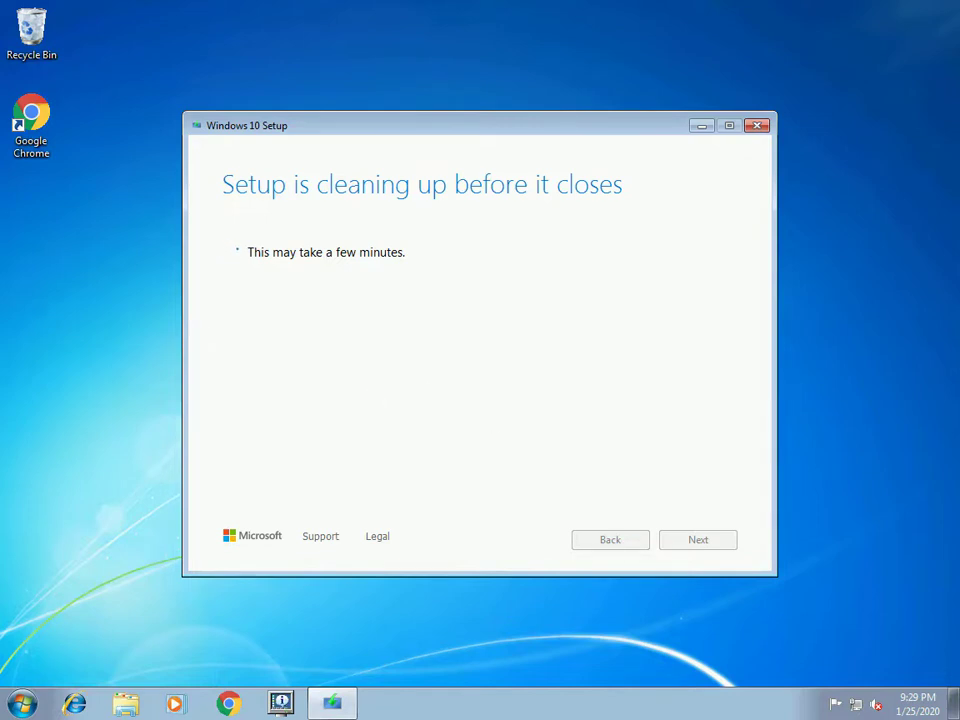
Step: Close the Downloads window, then scroll through and accept the Windows 10 license terms
{"action": "left_click", "coordinate": [877, 654]}
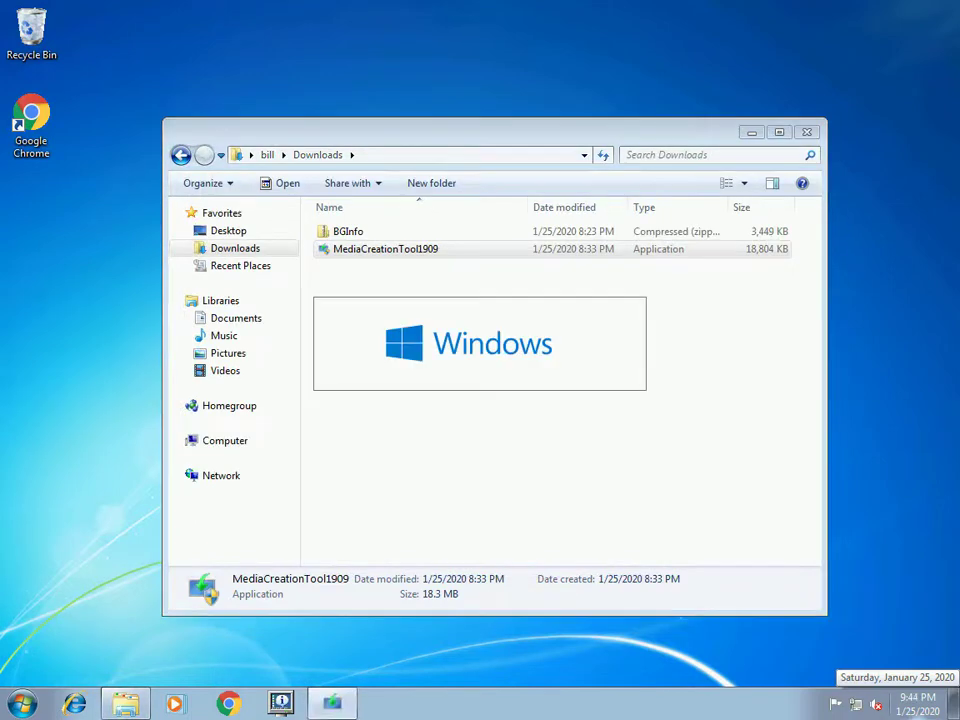
{"action": "left_click", "coordinate": [806, 134]}
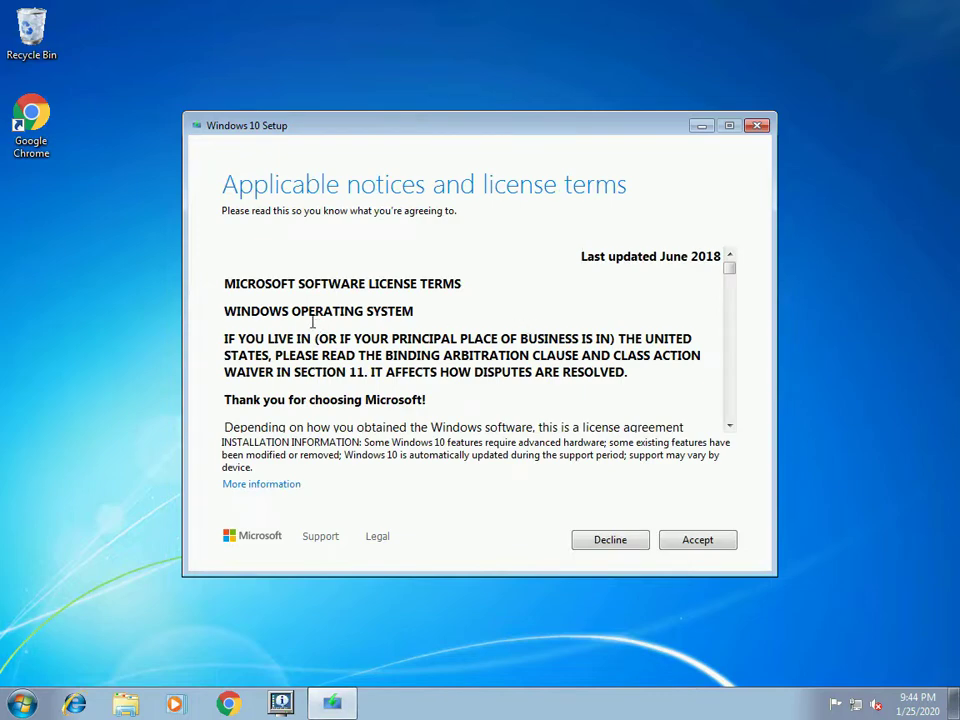
{"action": "left_click_drag", "start_coordinate": [730, 277], "coordinate": [731, 422]}
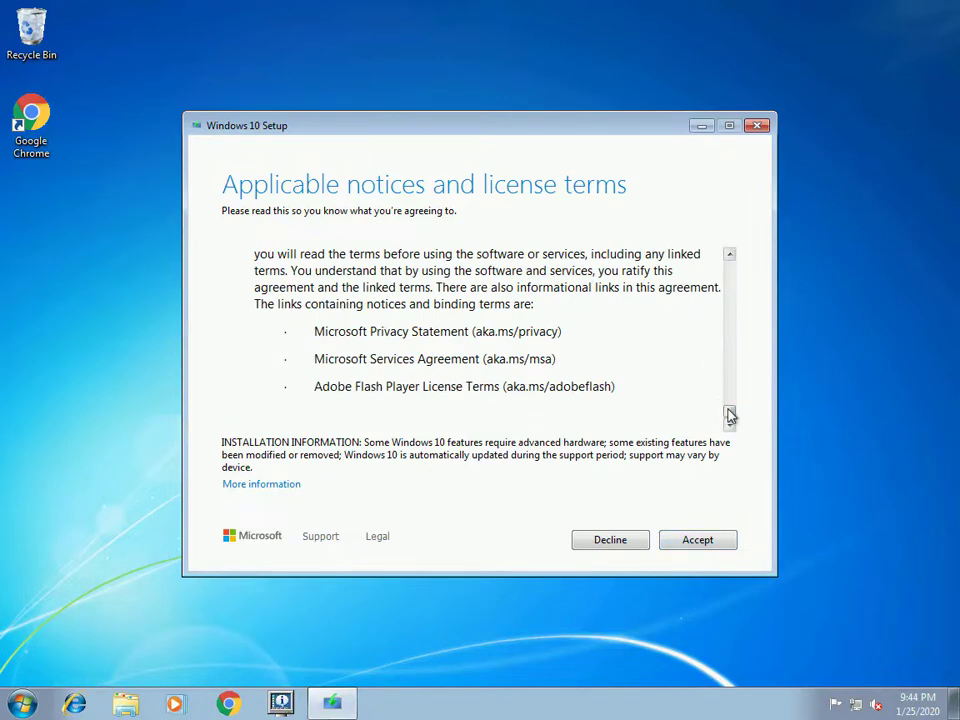
{"action": "left_click", "coordinate": [703, 548]}
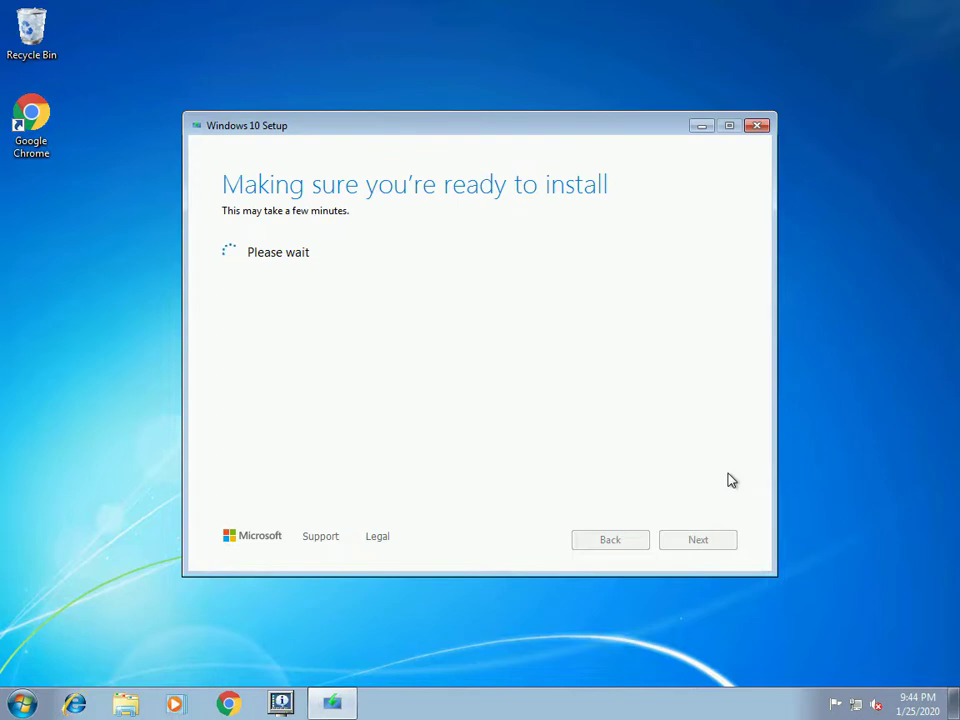
Step: Move the Setup window while it prepares the Windows 10 Pro, keep-files-and-apps install
{"action": "mouse_move", "coordinate": [415, 116]}
{"action": "left_mouse_down"}
{"action": "mouse_move", "coordinate": [399, 107]}
{"action": "mouse_move", "coordinate": [486, 144]}
{"action": "mouse_move", "coordinate": [430, 125]}
{"action": "left_mouse_up"}
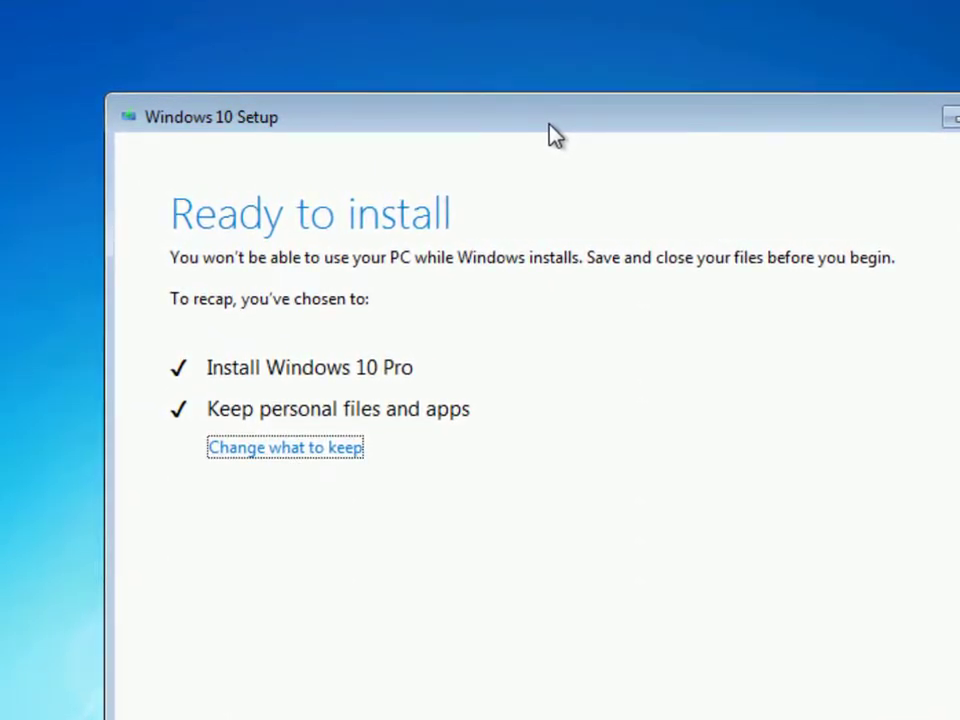
{"action": "left_click", "coordinate": [285, 450]}
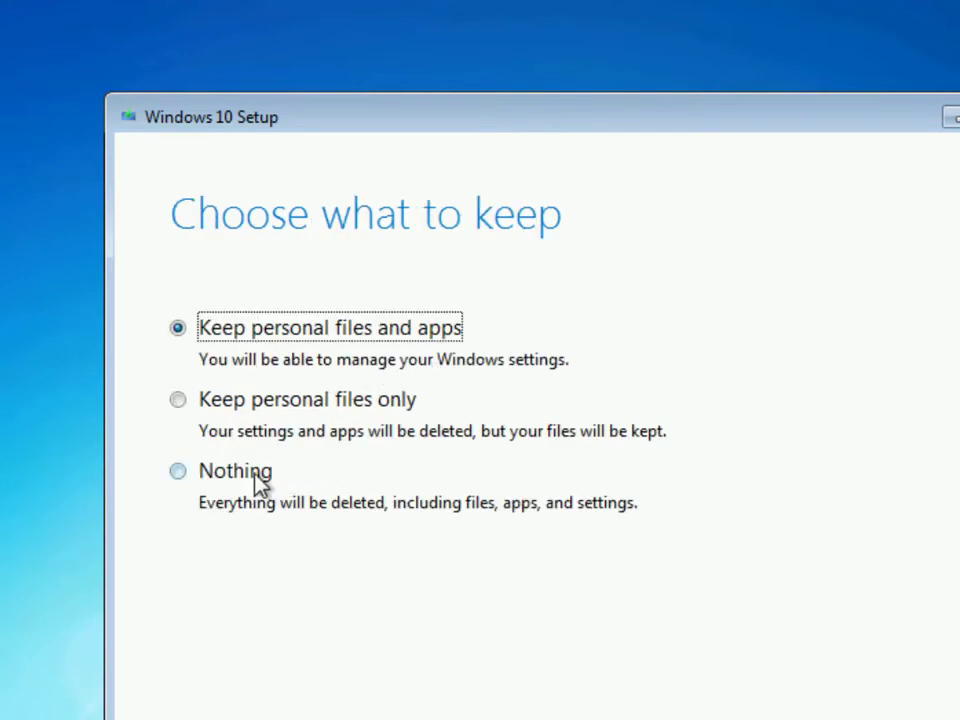
{"action": "left_click", "coordinate": [228, 480]}
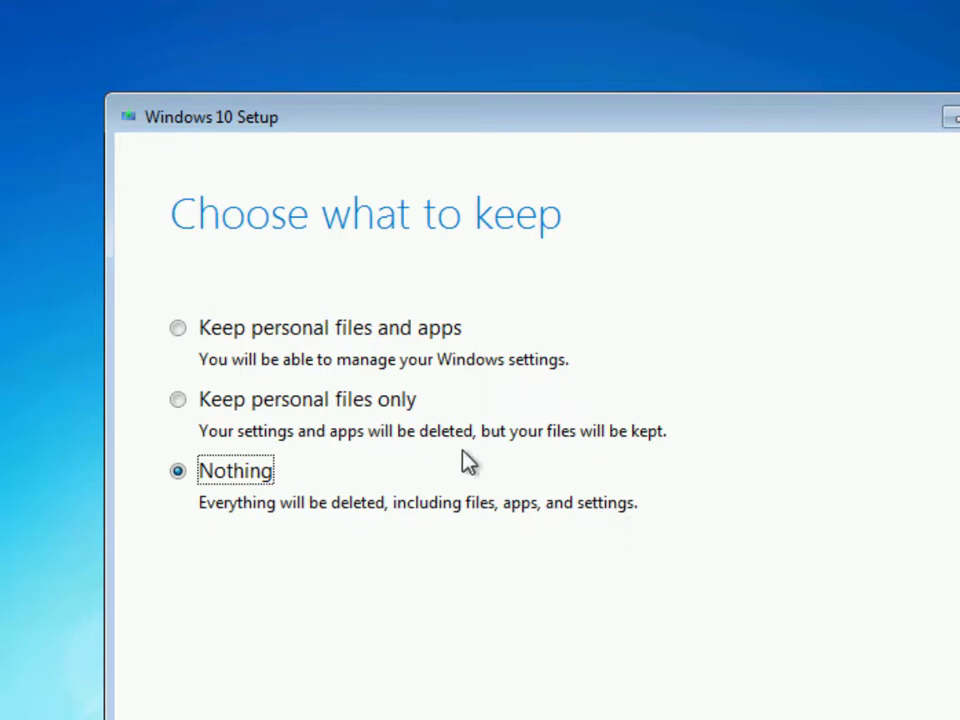
{"action": "left_click", "coordinate": [303, 404]}
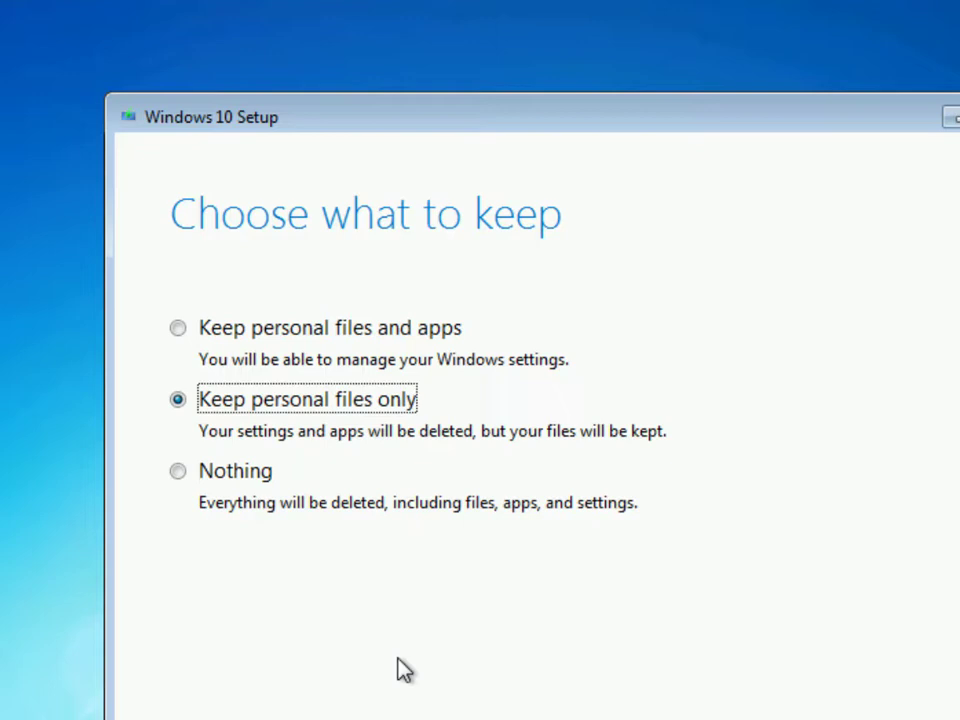
{"action": "left_click", "coordinate": [280, 330]}
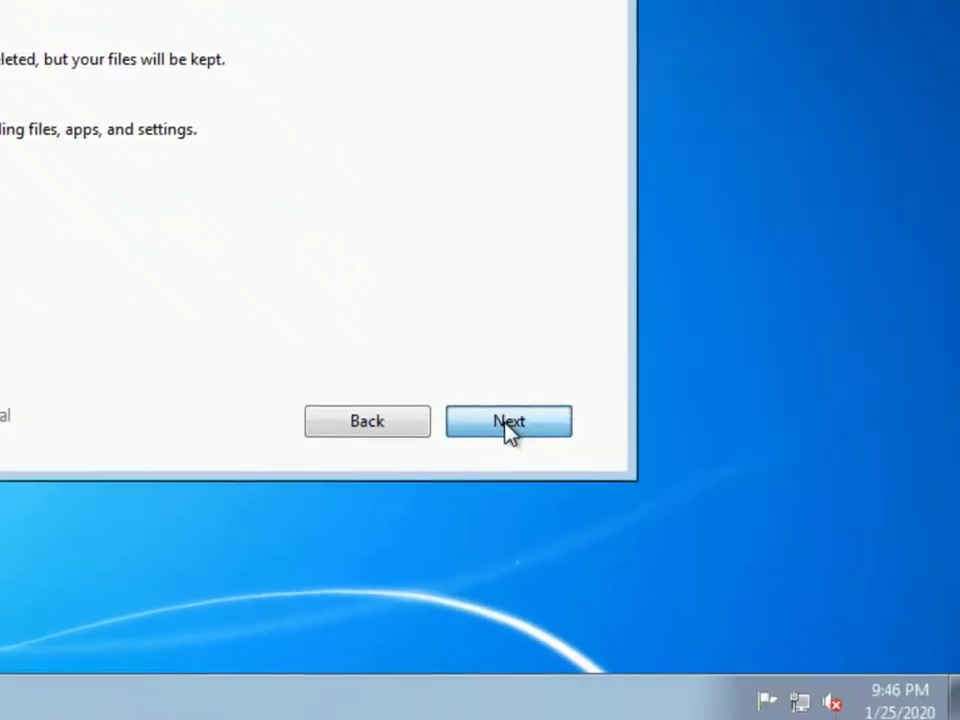
{"action": "left_click", "coordinate": [728, 602]}
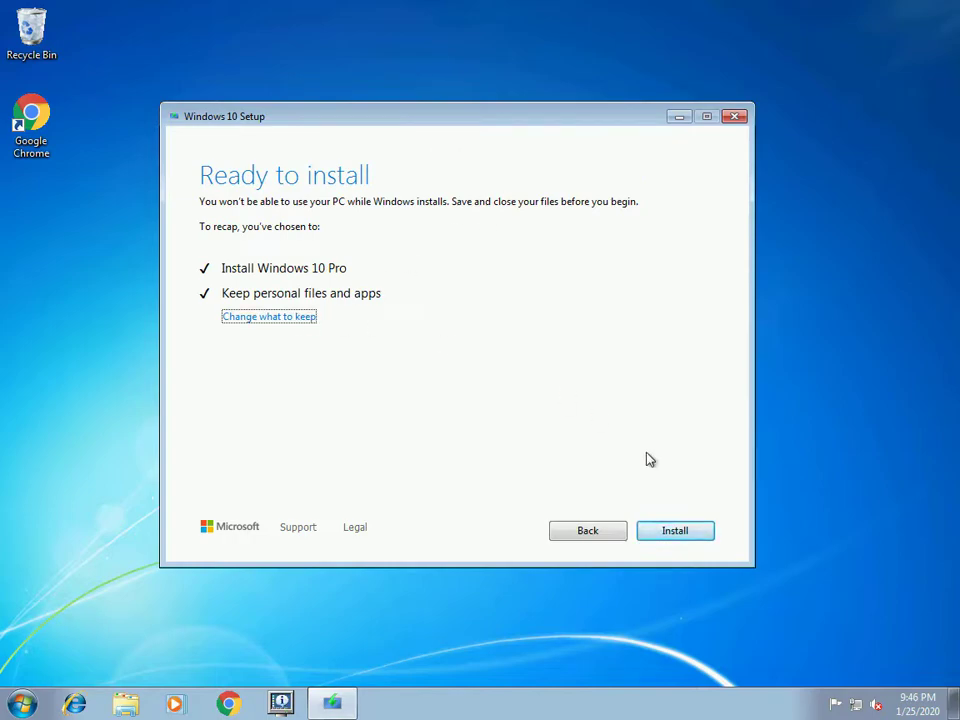
Step: Start the Windows 10 Pro installation and let it run through restarts to sign-in
{"action": "left_click", "coordinate": [675, 536]}
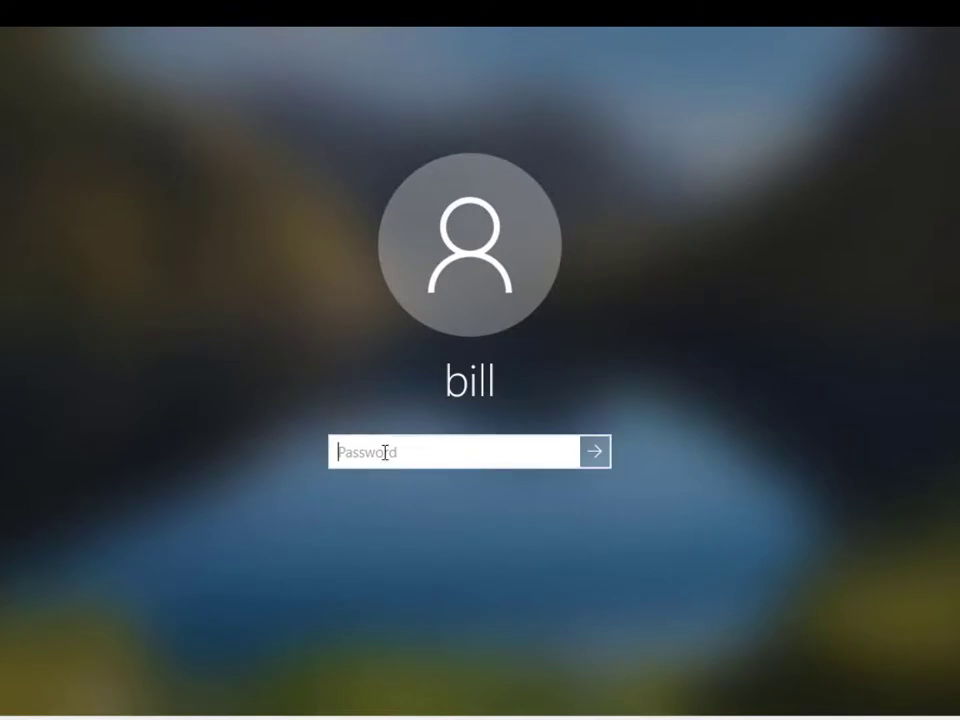
Step: Enter the account password to sign in to Windows 10
{"action": "type", "text": "••"}
{"action": "key", "text": "Return"}
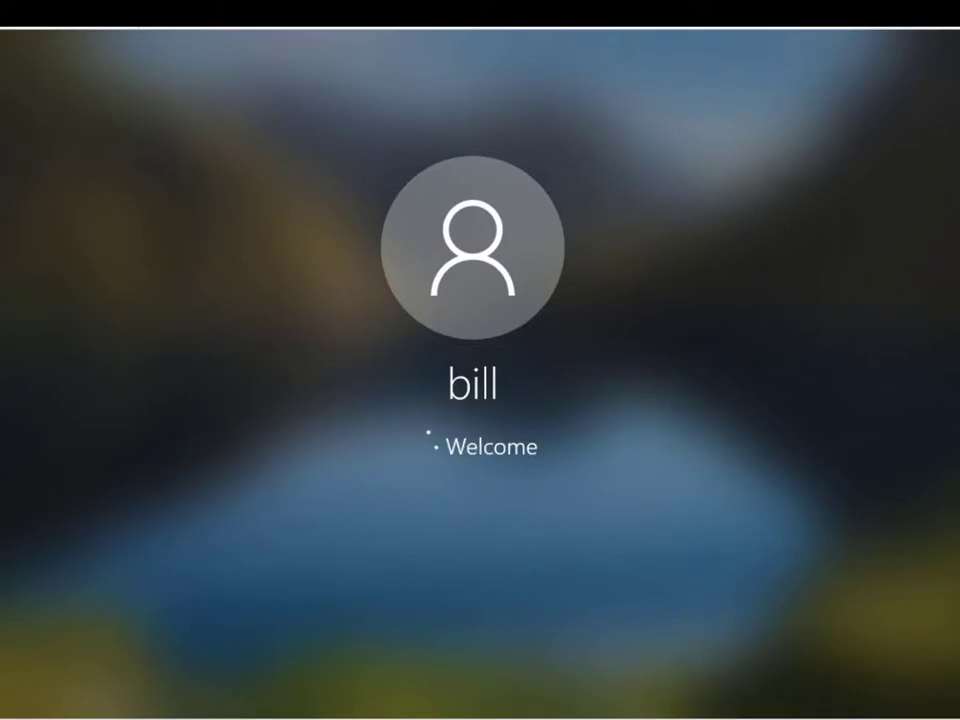